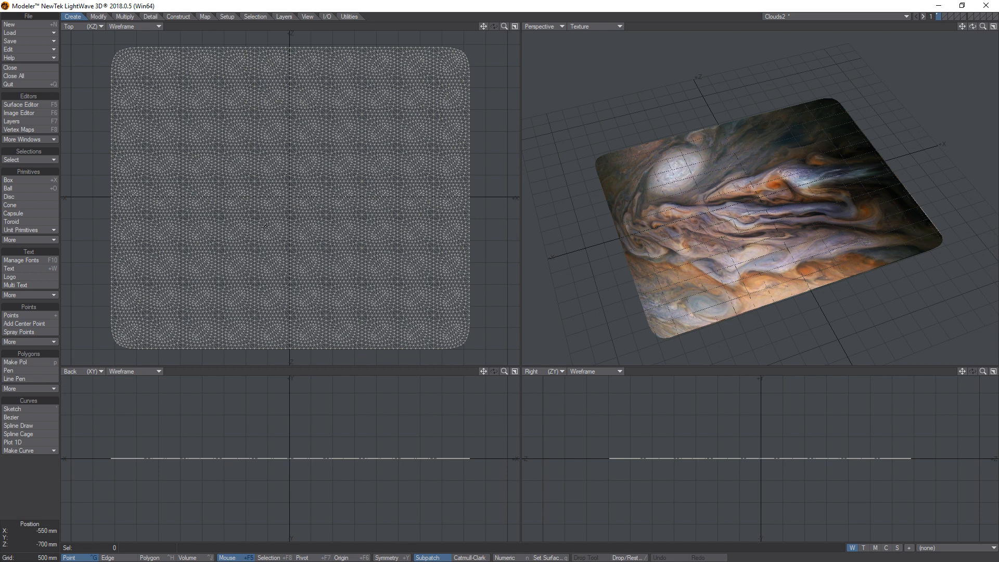
Check the cloud plane's point statistics and zoom in on the points at its upper-left corner.
key(w)
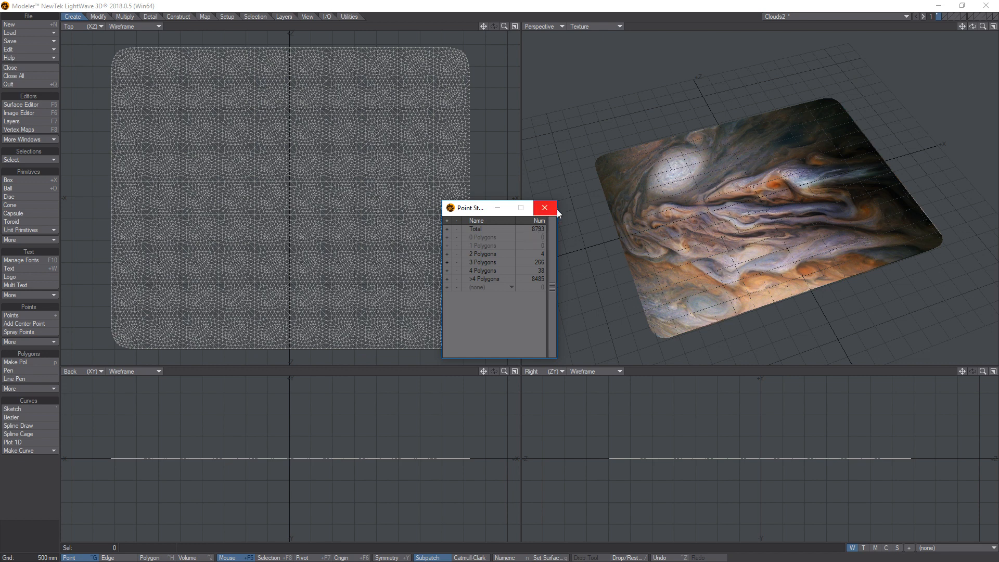
click(554, 207)
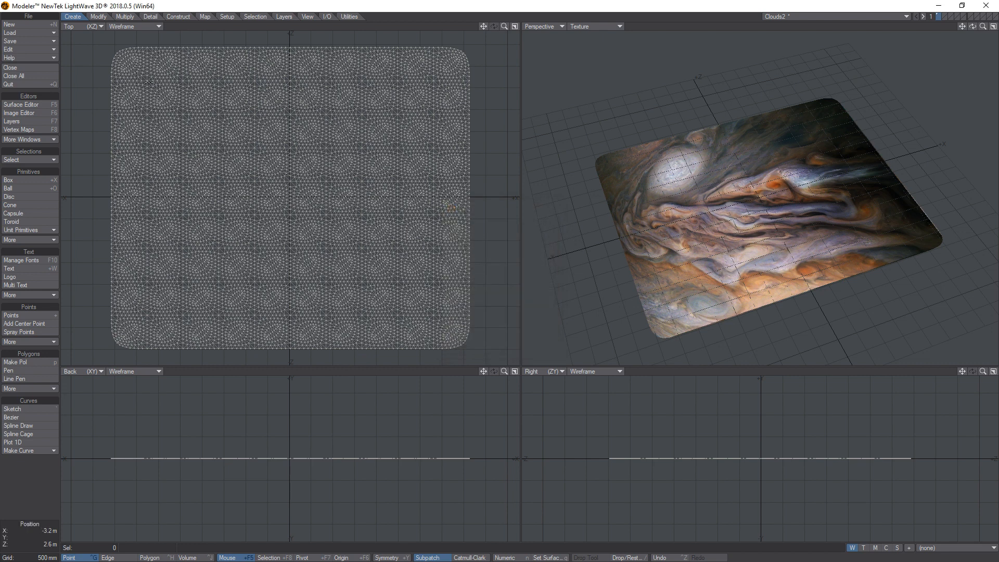
right_drag(109, 73, 129, 40)
key(shift+a)
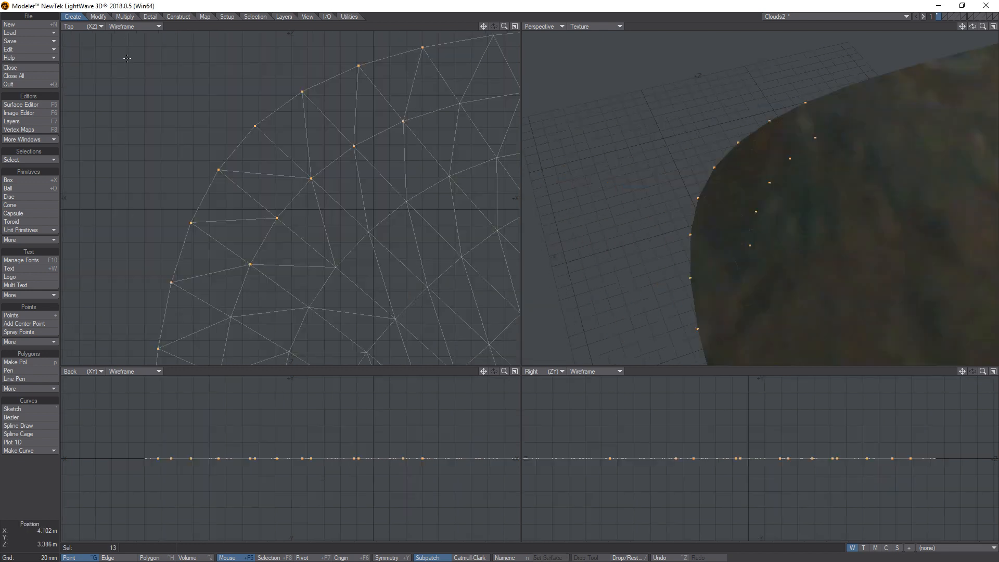
Deselect the corner points and convert the plane's polygons to subpatches.
click(56, 462)
key(space)
key(space)
key(Tab)
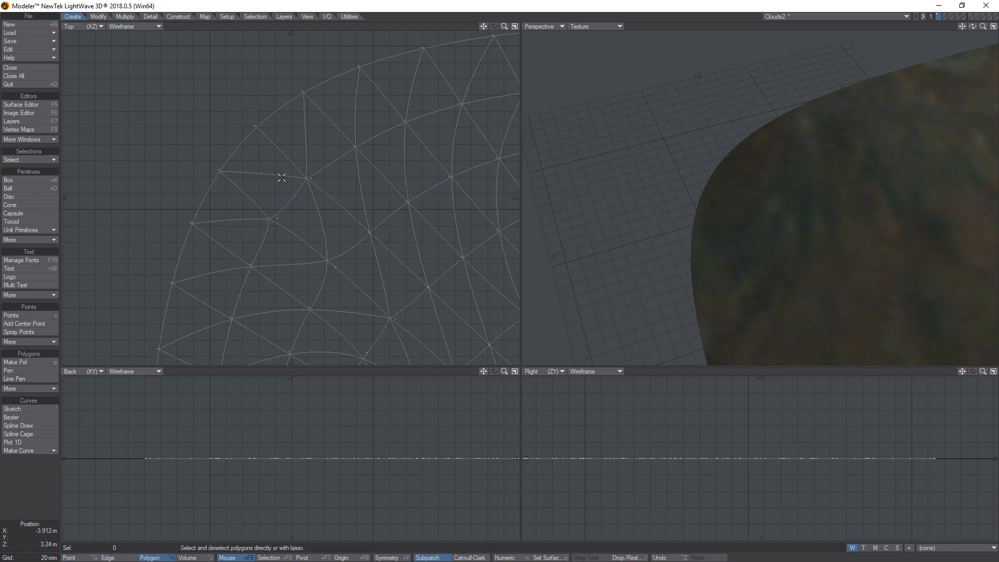
key(Tab)
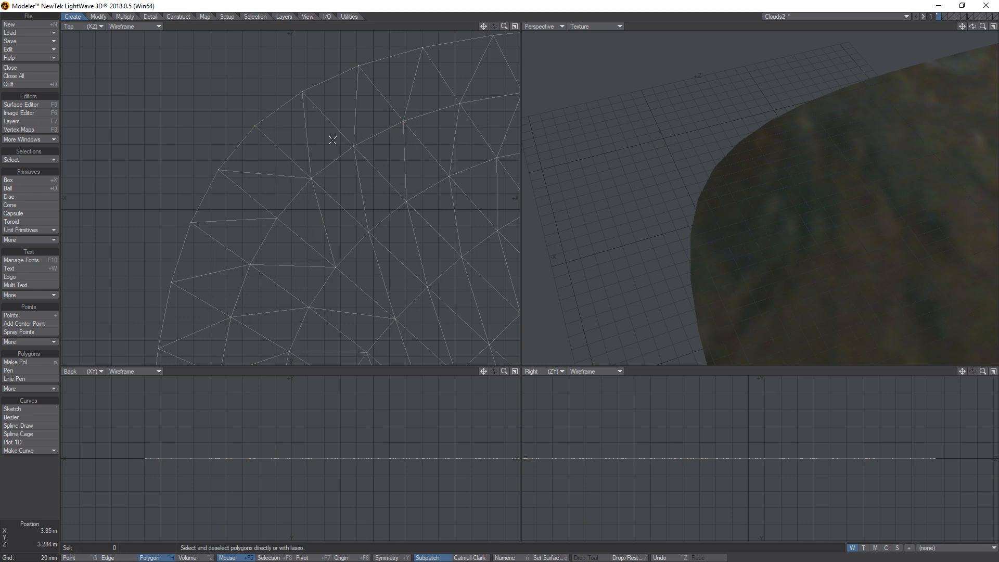
key(Tab)
key(a)
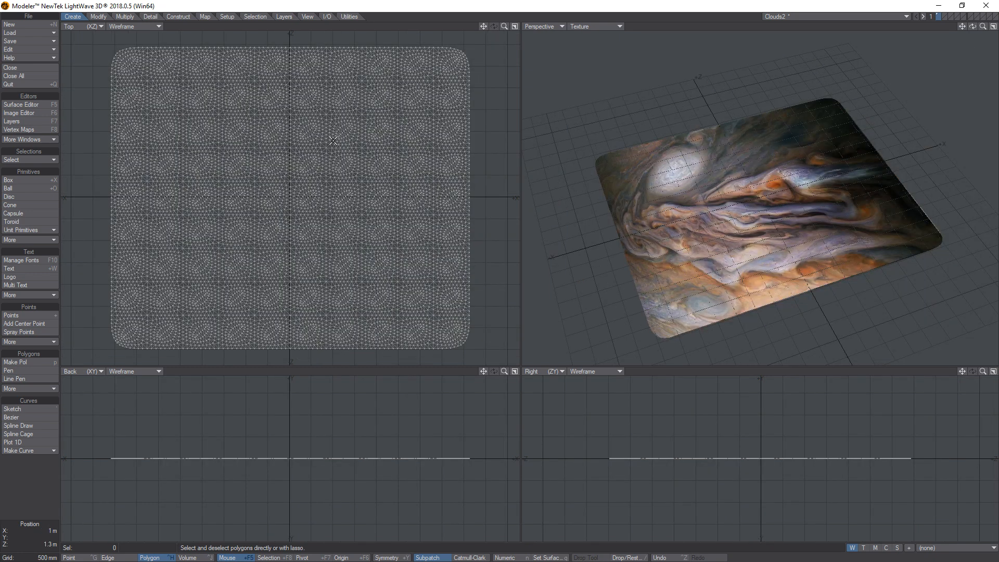
alt+drag(751, 283, 774, 282)
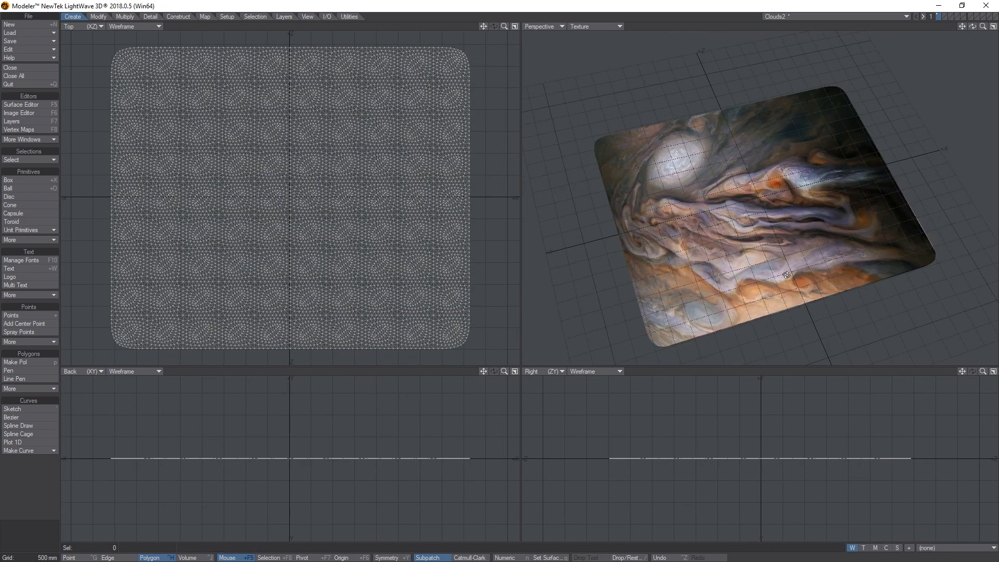
Inspect the image textures assigned to the Color and Bump channels of the Clouds2 Default surface.
click(44, 104)
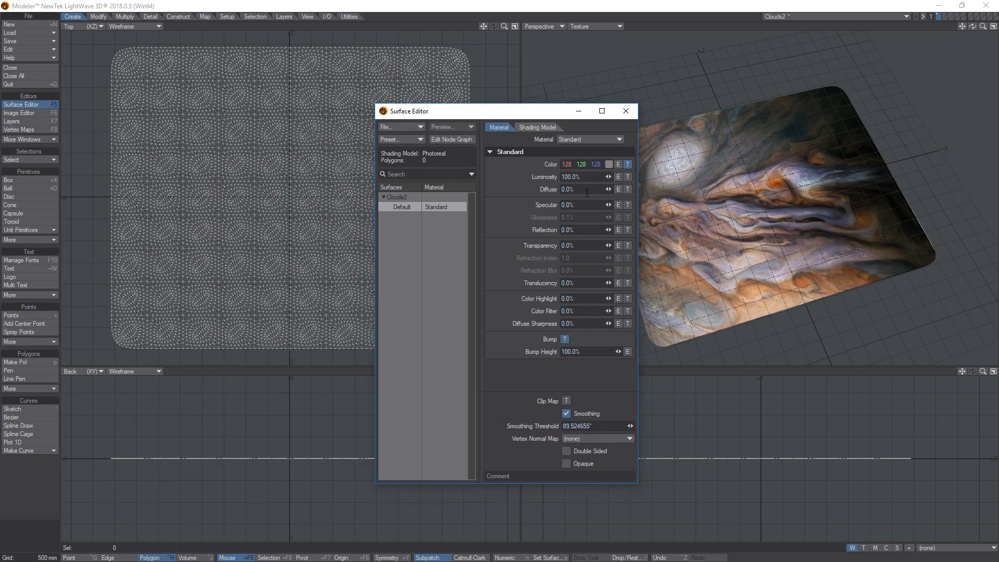
click(627, 164)
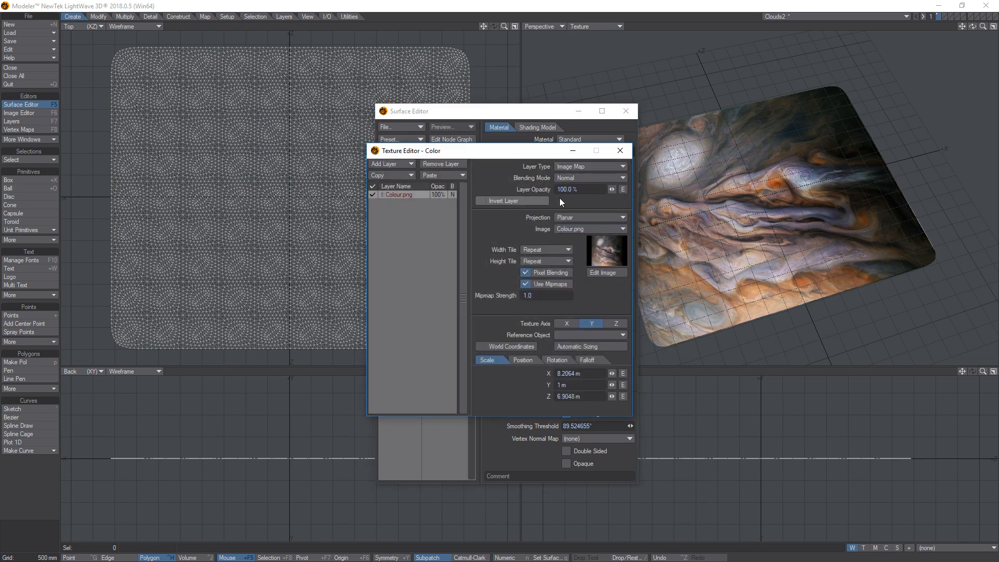
click(627, 154)
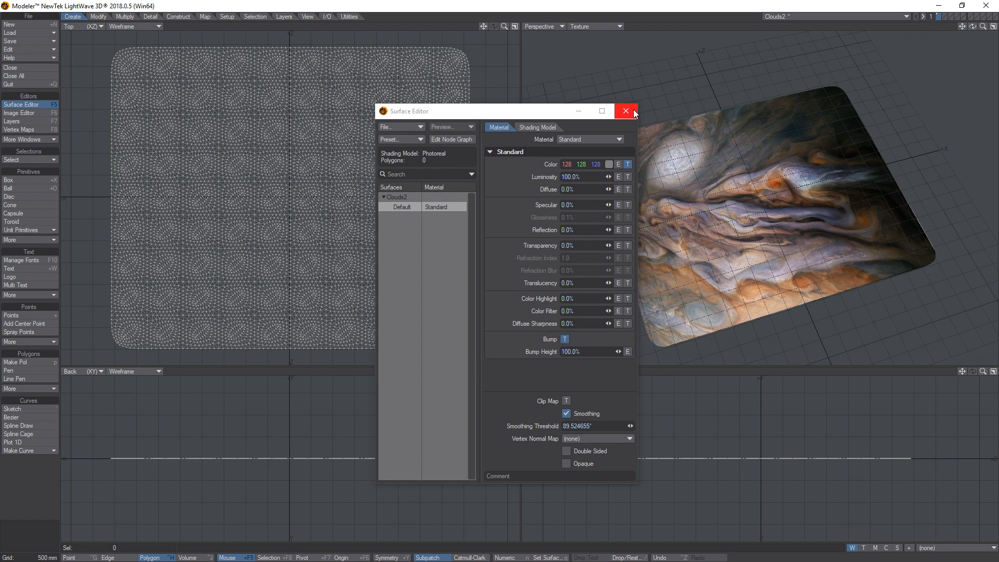
click(564, 339)
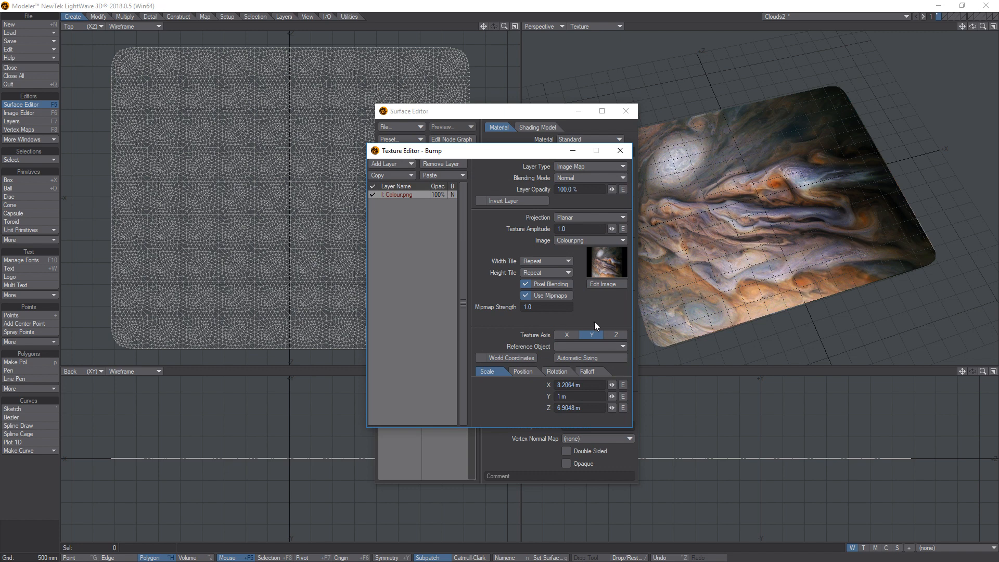
click(620, 150)
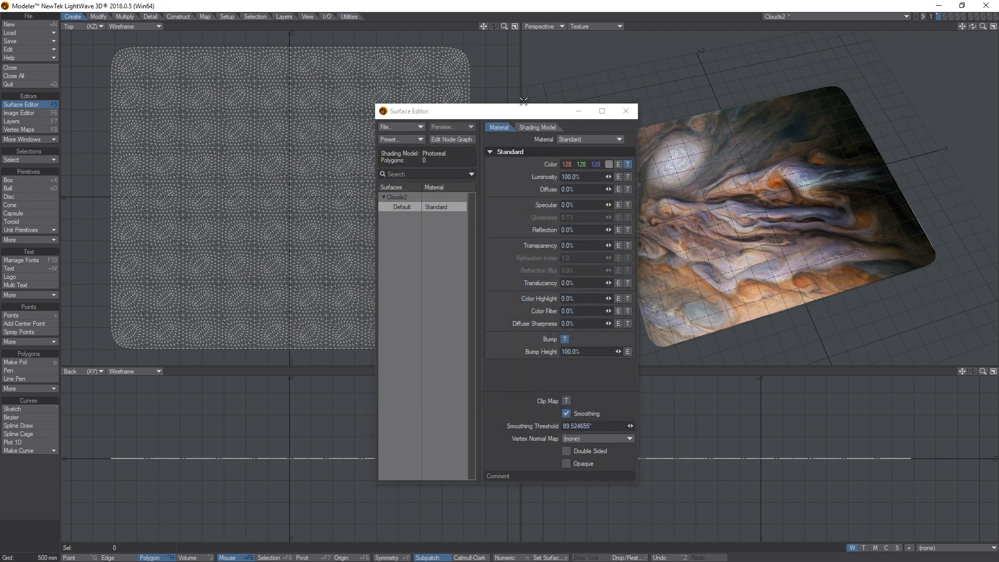
click(626, 111)
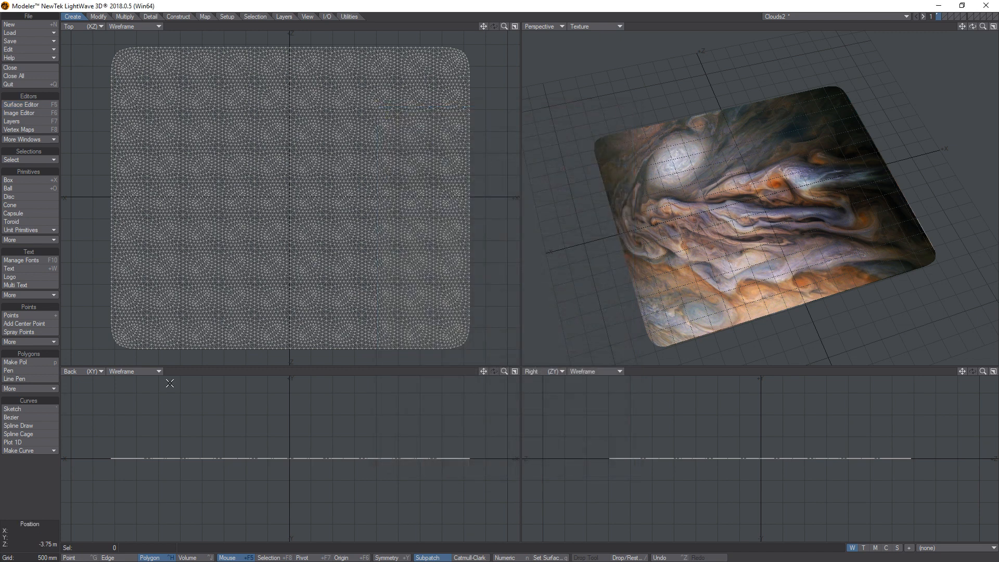
Switch to LightWave Layout and show the test3 scene from the Perspective view.
key(alt+Tab)
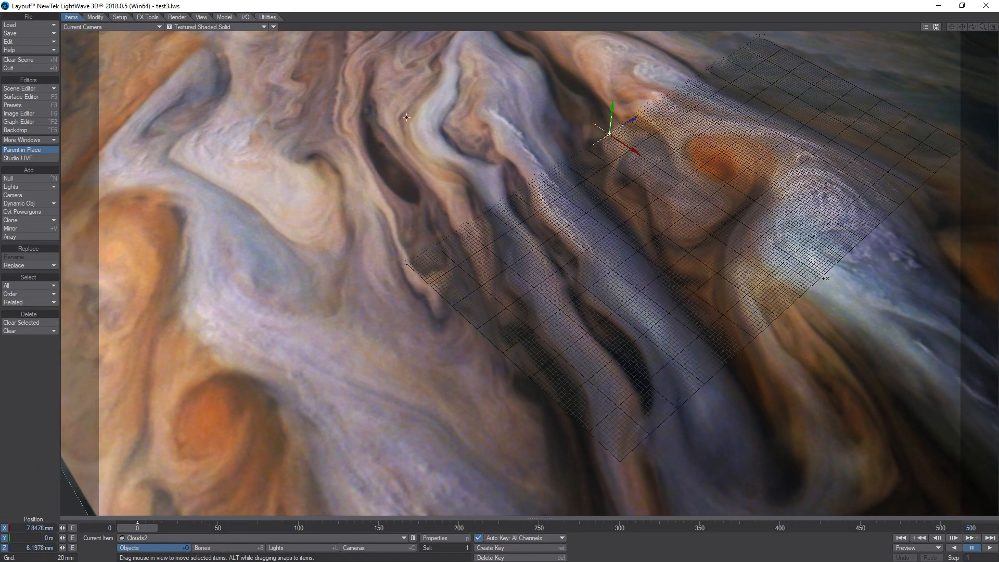
click(181, 27)
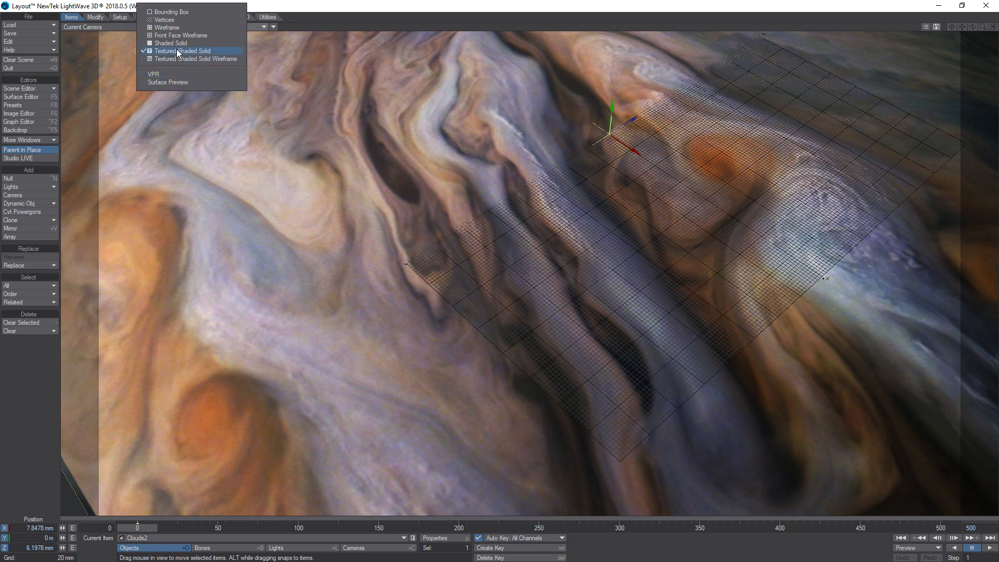
click(107, 27)
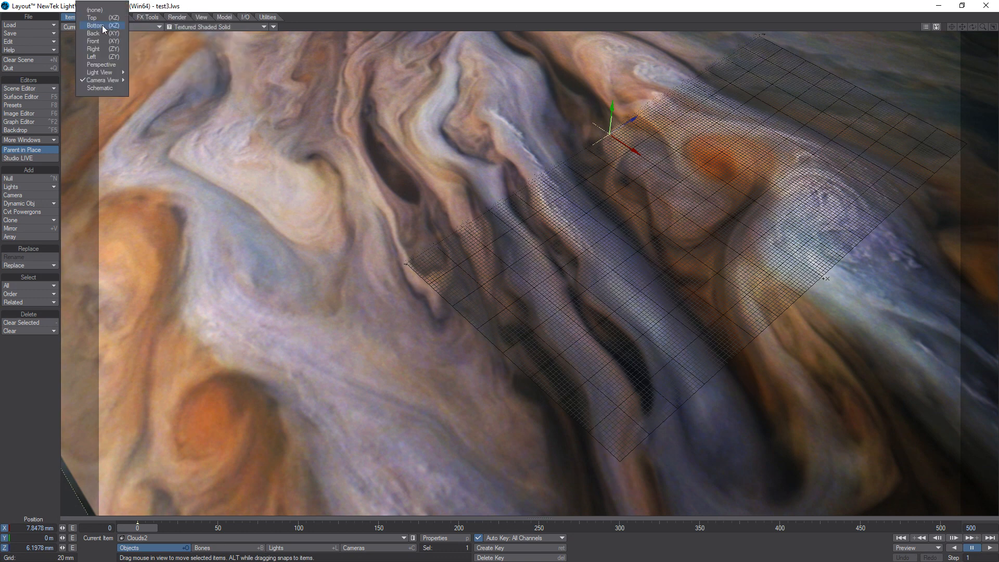
click(101, 68)
drag(972, 26, 895, 33)
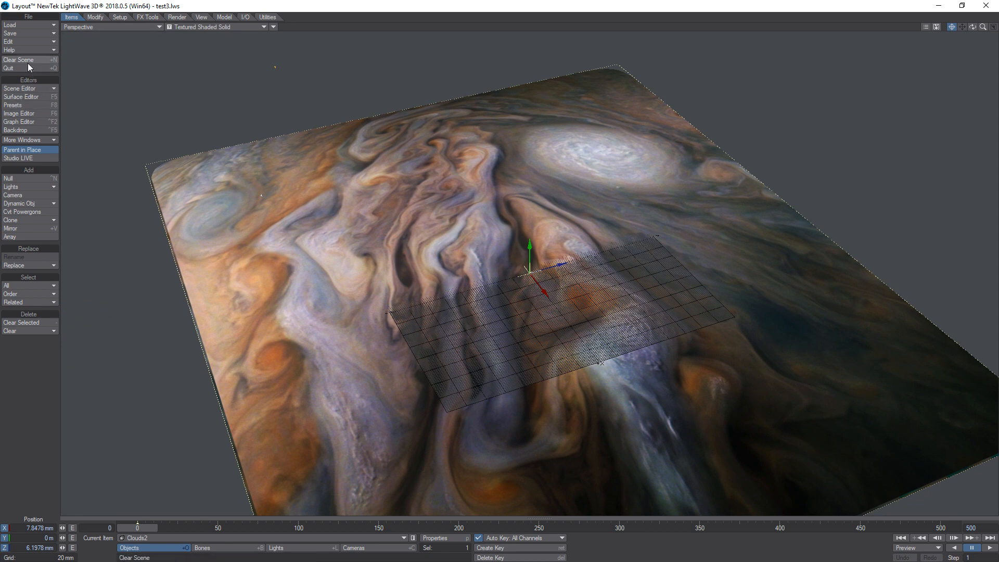
Open the Displacement Map texture from the Clouds2 object properties.
key(o)
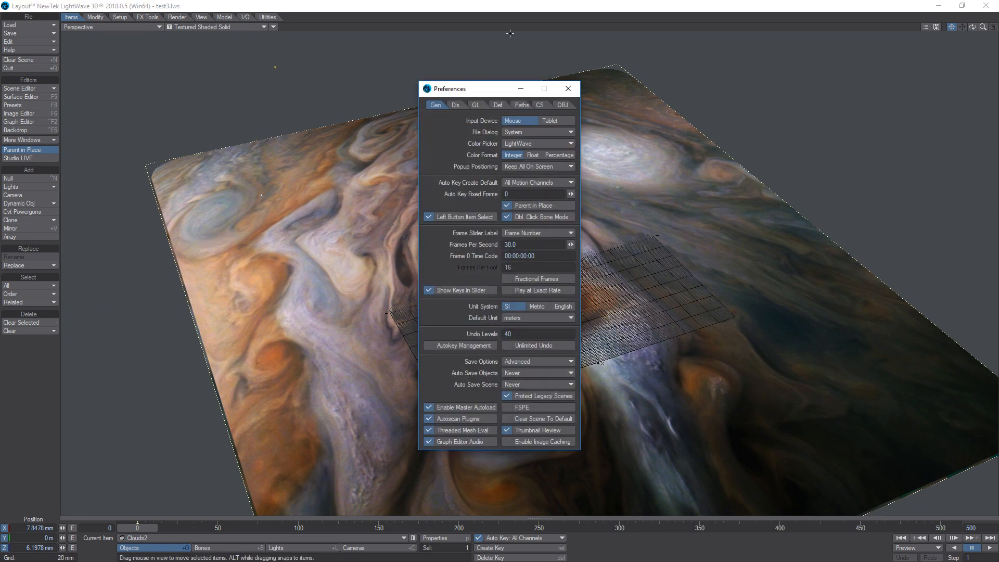
click(567, 89)
key(p)
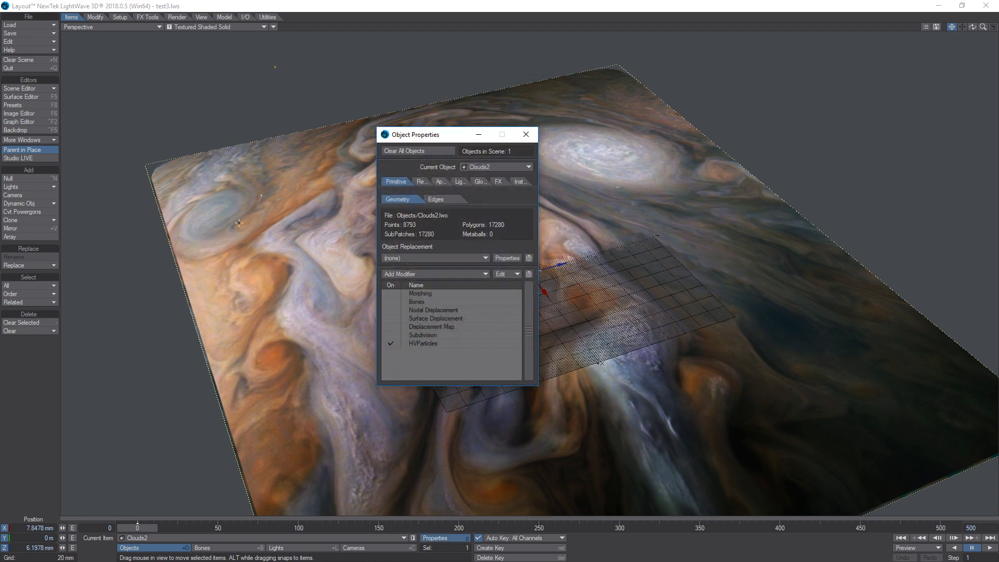
drag(447, 142, 131, 147)
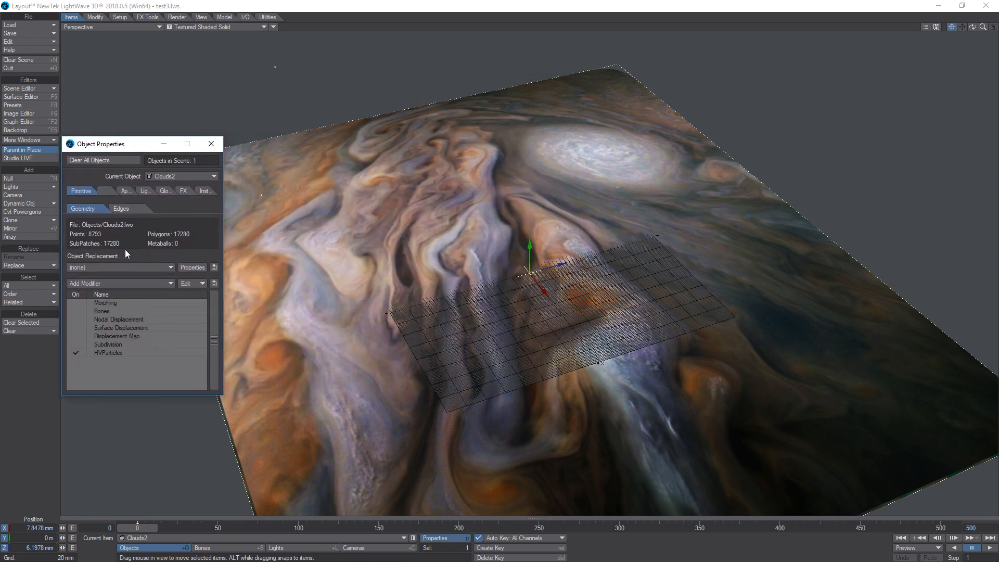
click(110, 336)
double_click(109, 336)
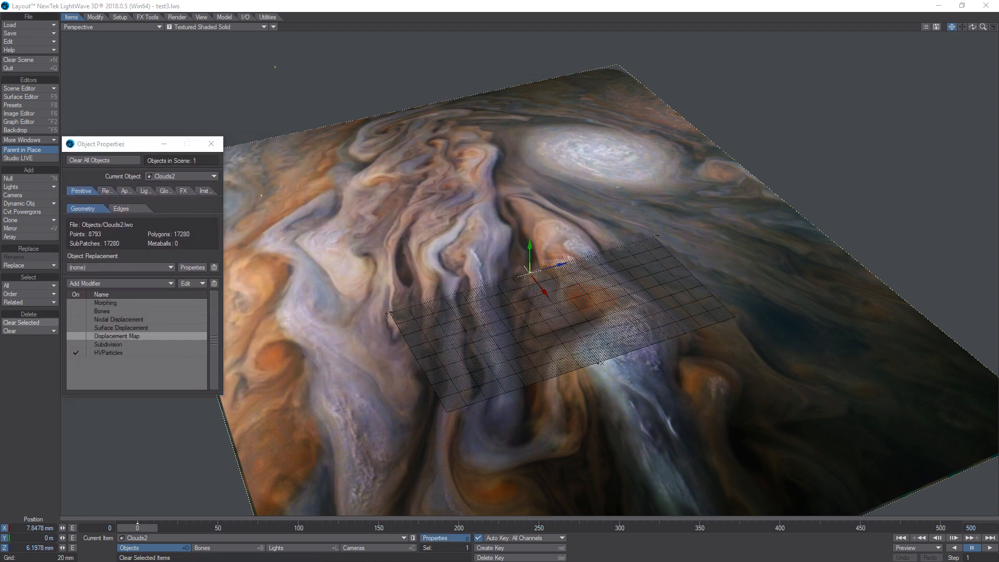
drag(329, 98, 185, 30)
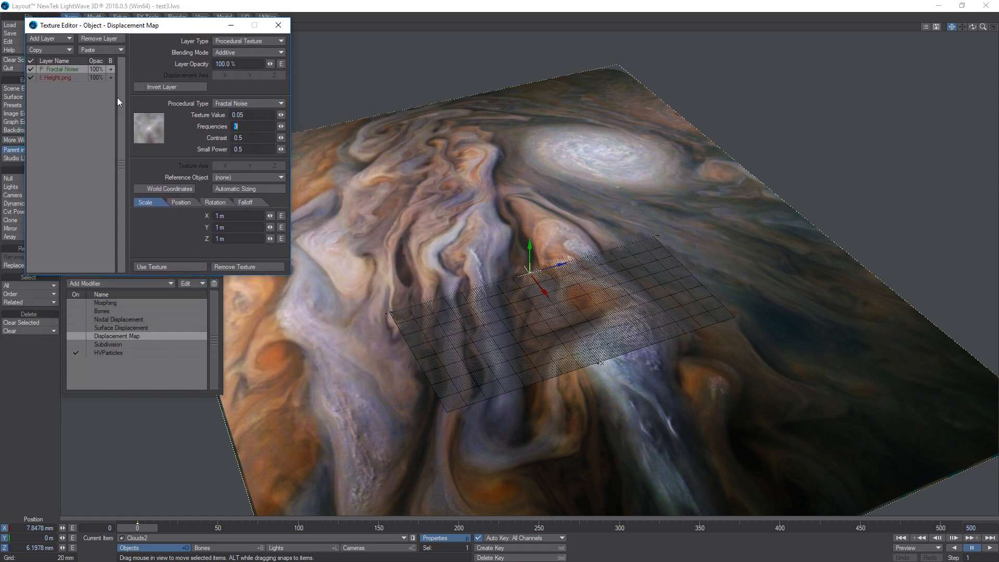
Enable the Displacement Map modifier with only its Fractal Noise layer active and preview it along the timeline.
click(30, 77)
click(30, 70)
click(79, 335)
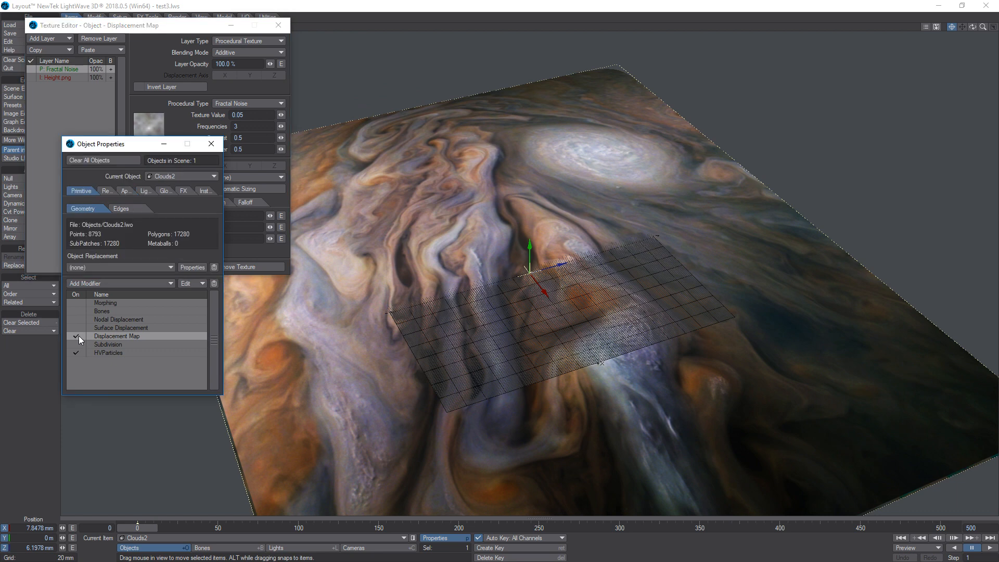
click(58, 69)
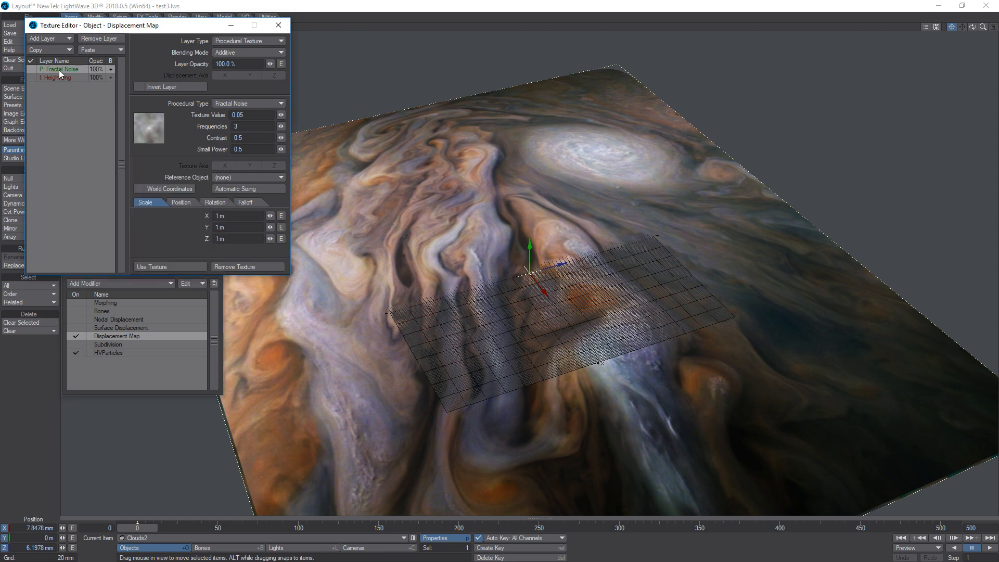
click(31, 69)
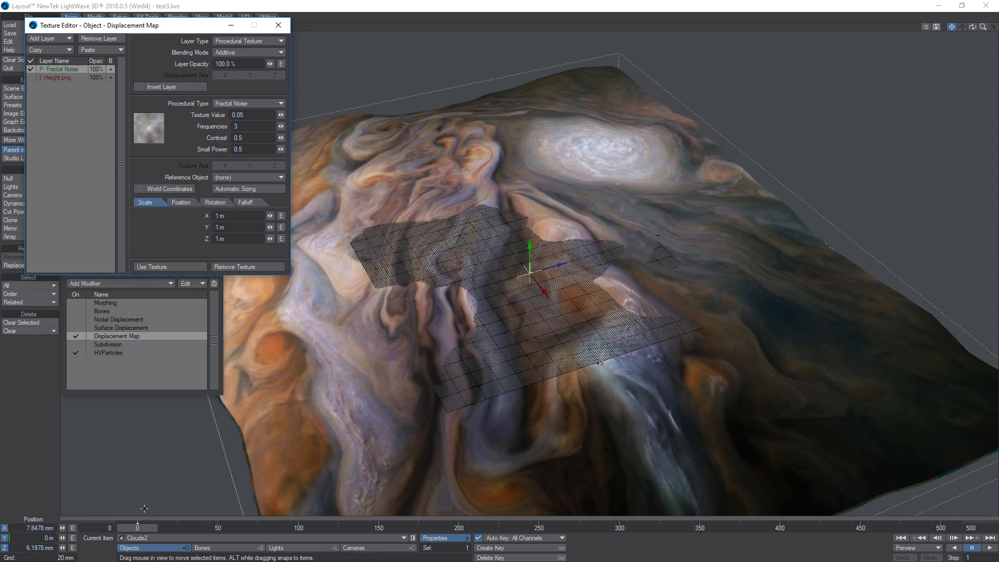
drag(137, 528, 768, 528)
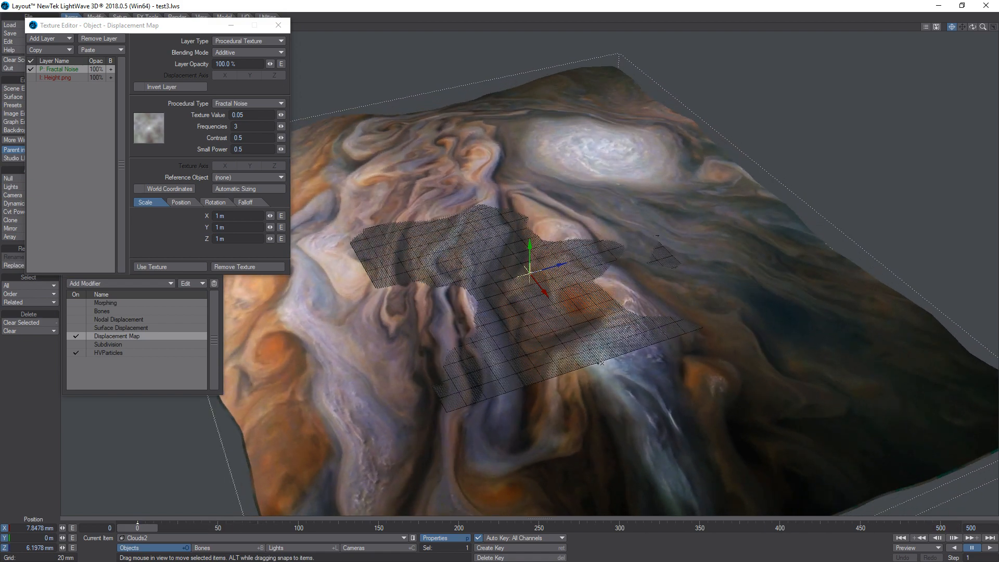
Activate the Height.png layer alongside Fractal Noise in the displacement texture and accept the texture.
click(33, 70)
click(31, 77)
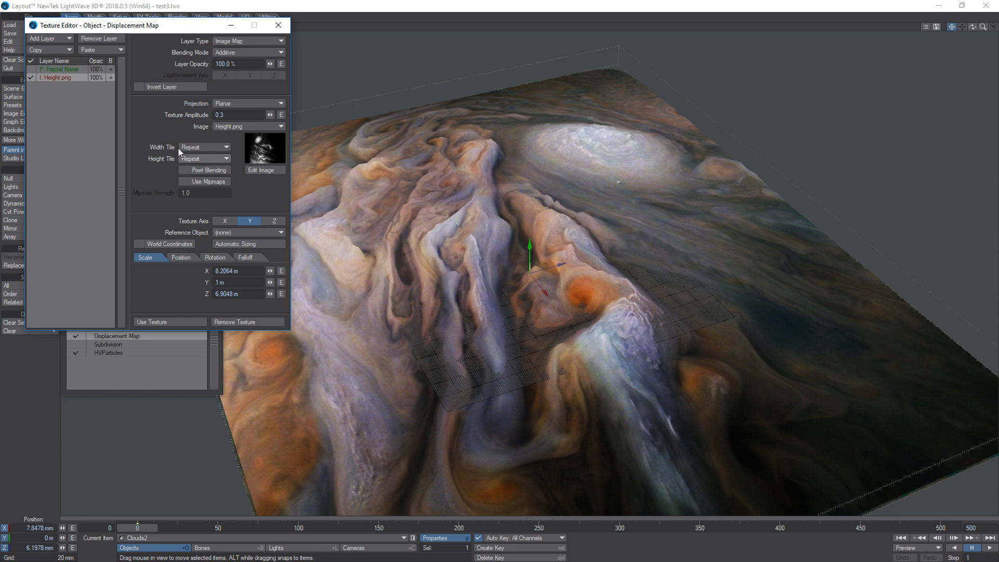
click(31, 69)
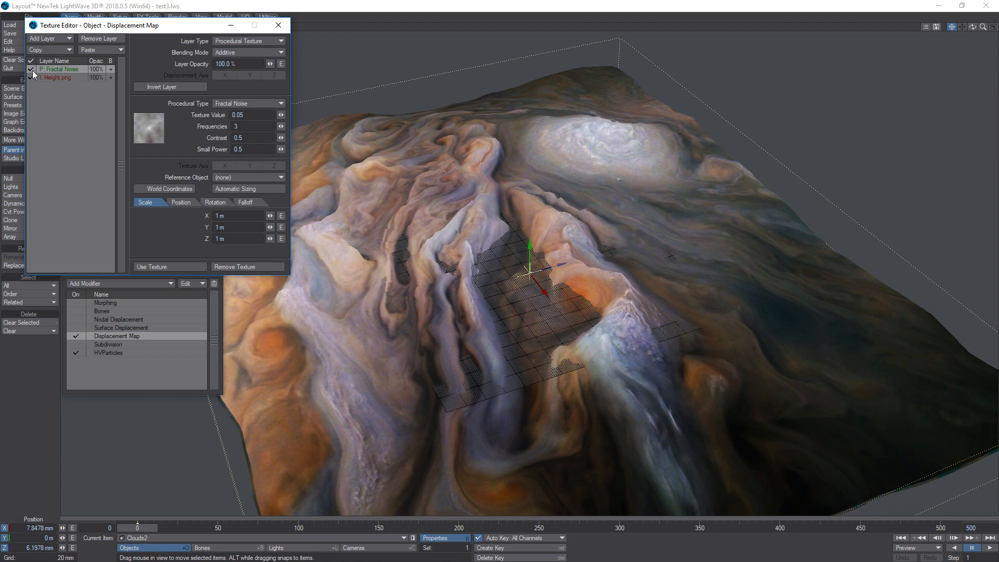
click(62, 80)
click(65, 69)
click(64, 79)
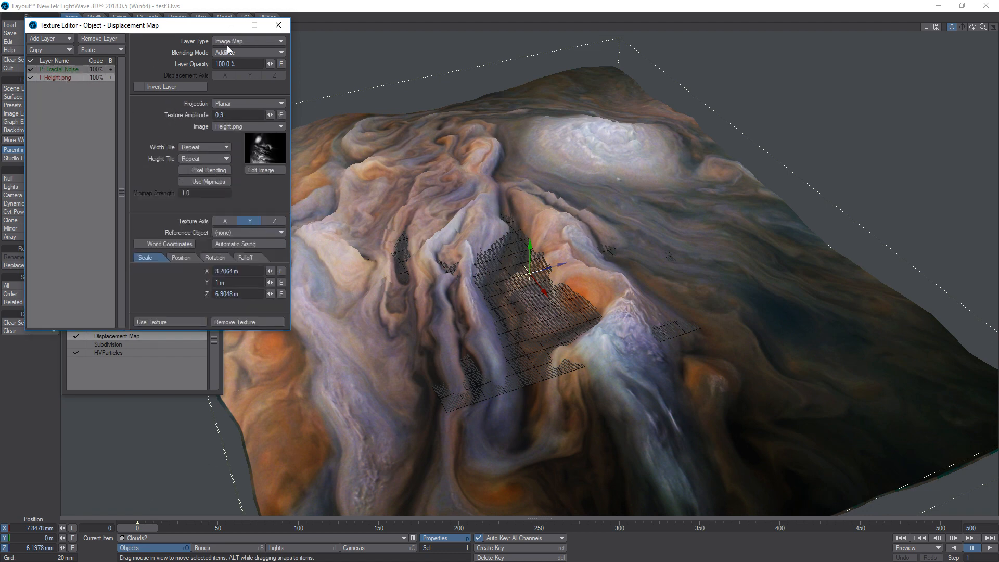
mouse_move(155, 527)
mouse_down()
mouse_move(873, 527)
mouse_move(137, 527)
mouse_up()
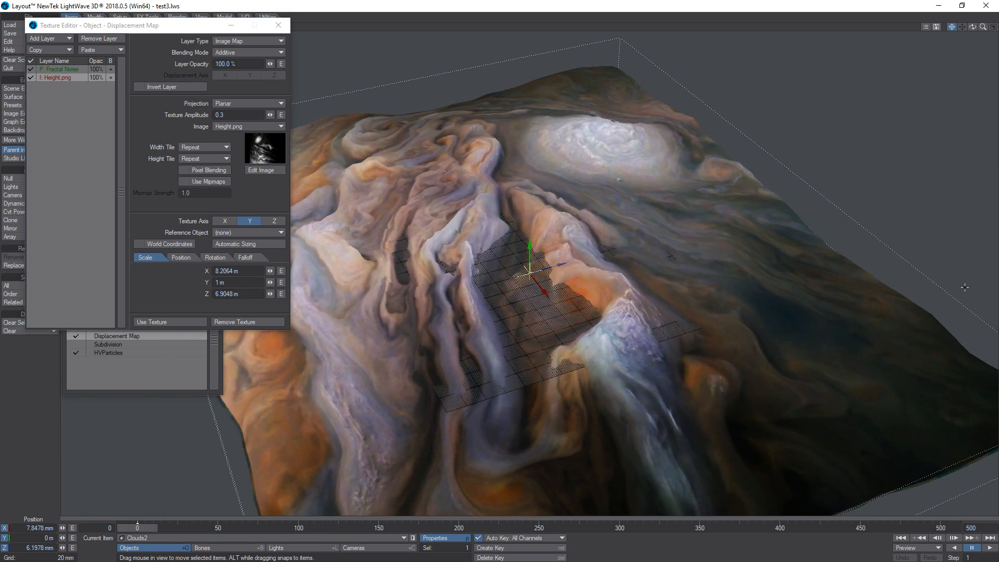
click(169, 322)
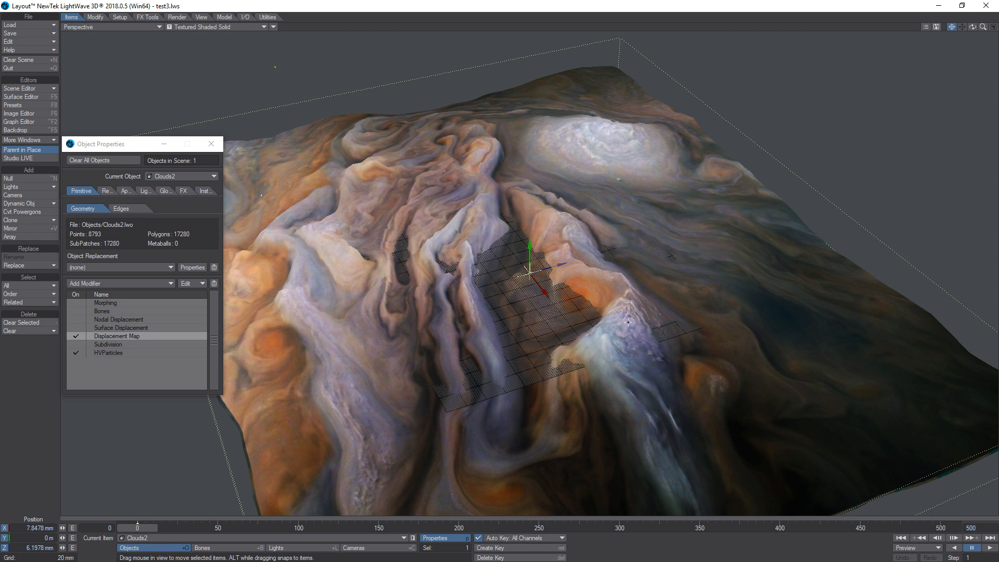
Enable the HVParticles and Subdivision modifiers for Clouds2 and close its properties.
click(75, 352)
click(75, 344)
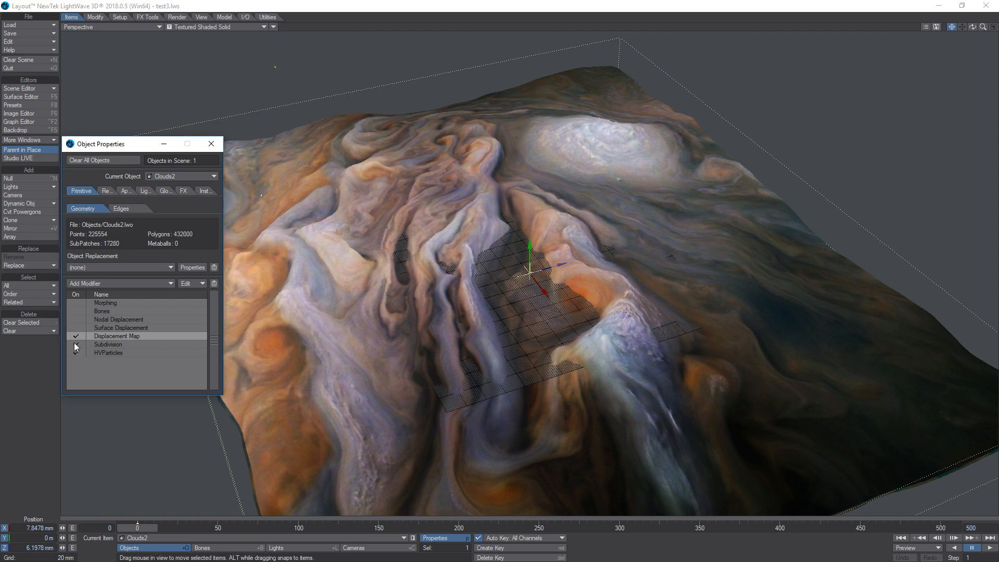
mouse_move(973, 28)
mouse_down()
mouse_move(983, 32)
mouse_move(968, 17)
mouse_move(976, 39)
mouse_up()
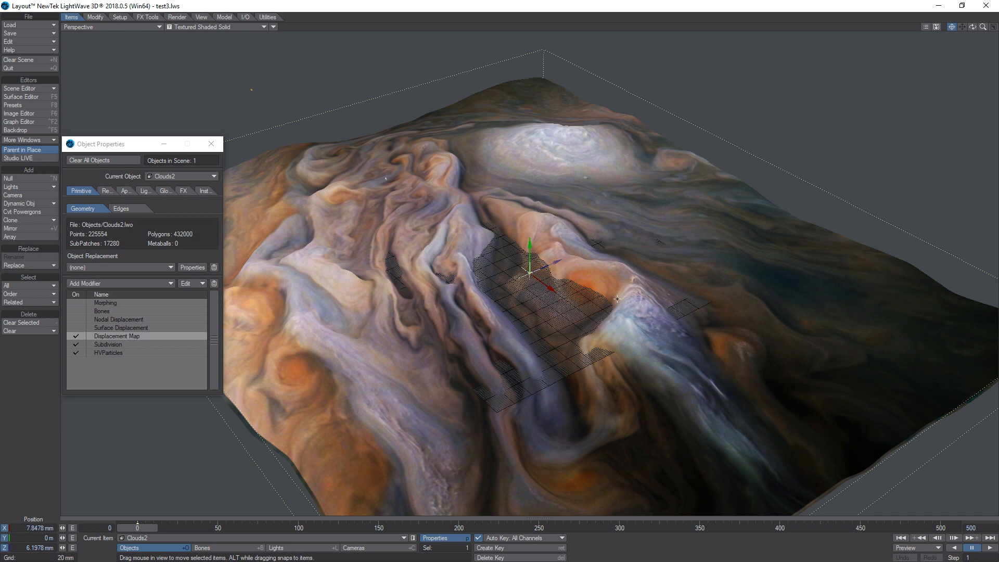
mouse_move(970, 29)
mouse_down()
mouse_move(968, 6)
mouse_move(972, 27)
mouse_move(996, 27)
mouse_move(949, 45)
mouse_move(968, 26)
mouse_up()
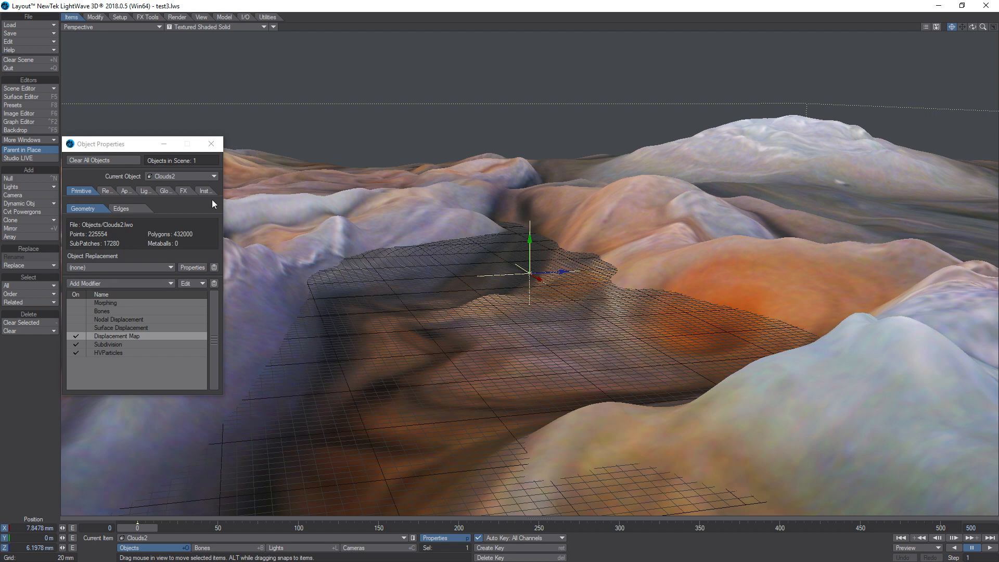
click(211, 144)
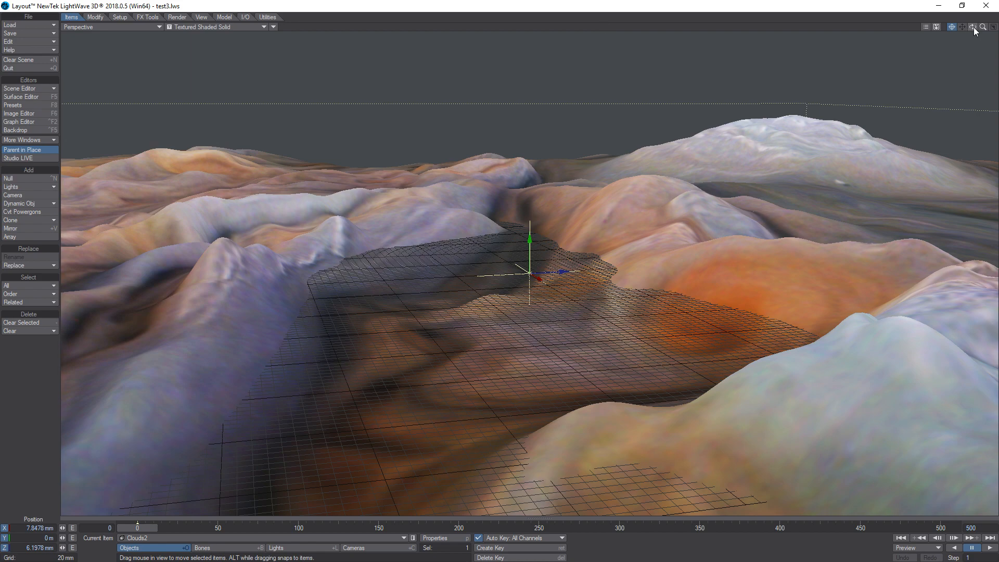
Switch the perspective viewport to the current camera's view and scrub the timeline to frame 175.
drag(972, 26, 929, 42)
mouse_move(983, 27)
mouse_down()
mouse_move(906, 26)
mouse_move(983, 27)
mouse_up()
click(100, 27)
mouse_move(88, 73)
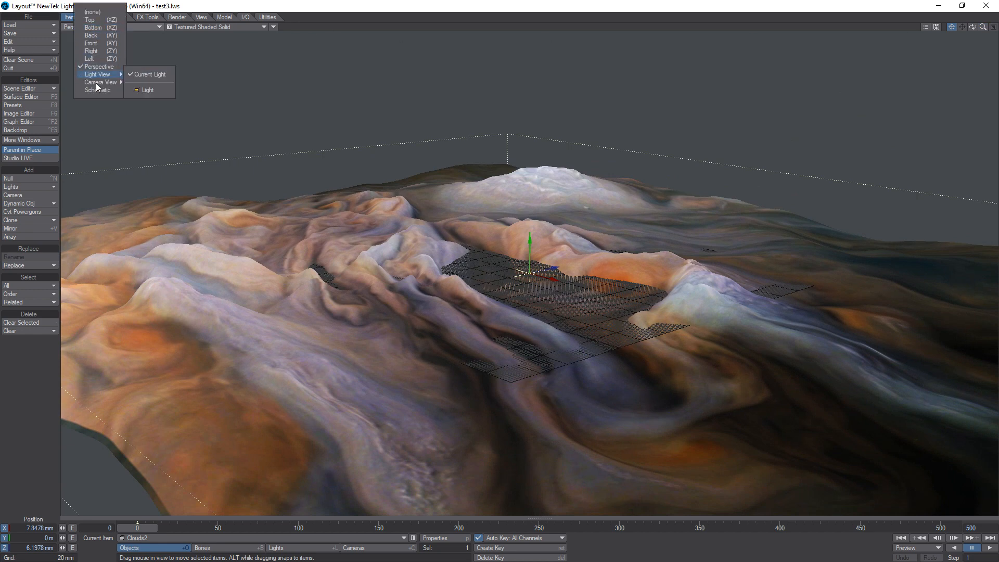
click(148, 82)
drag(145, 526, 520, 526)
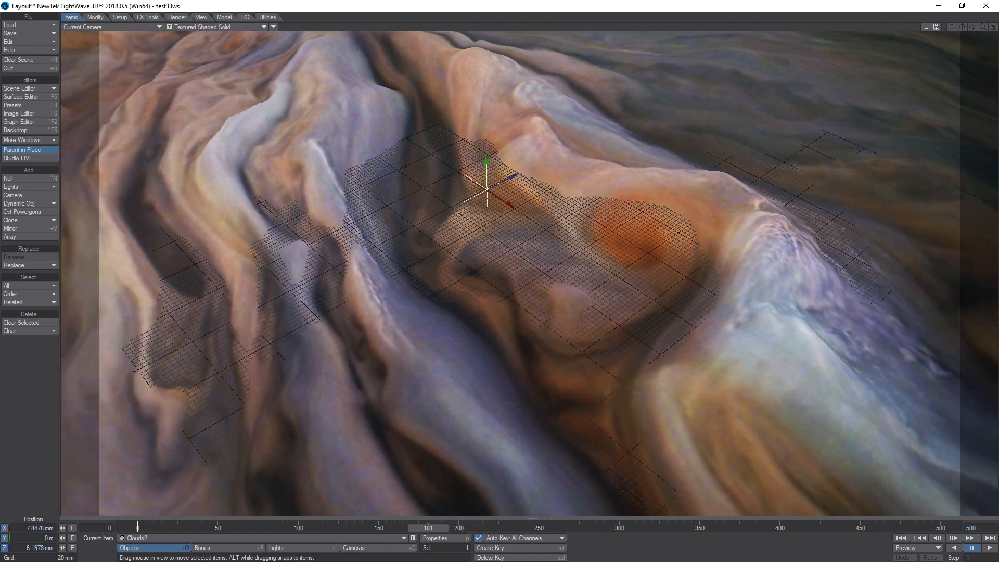
drag(428, 528, 419, 528)
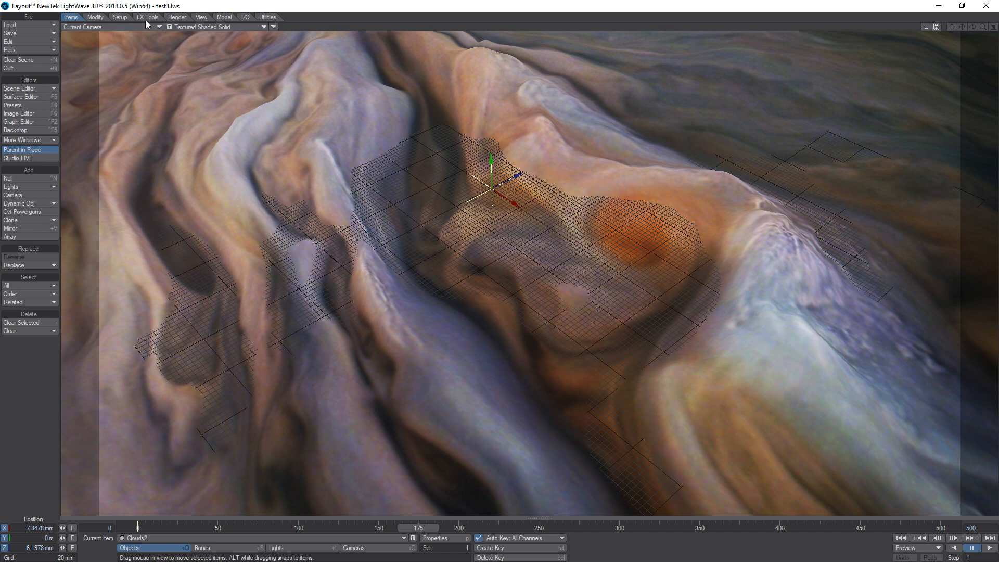
Open the HyperVoxels 3.0 settings from the scene's legacy volumetric effects and select the Clouds2 object.
click(24, 140)
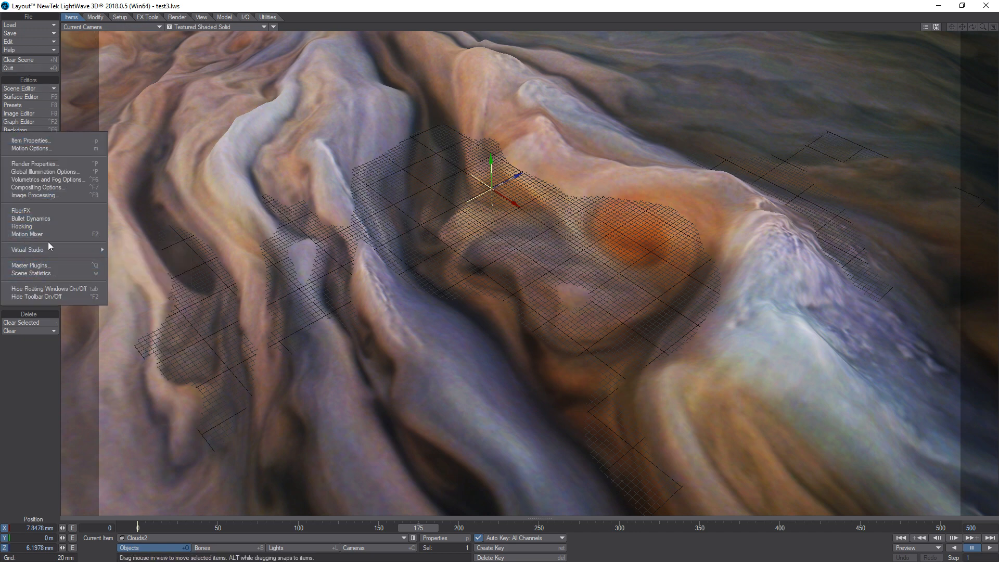
click(42, 195)
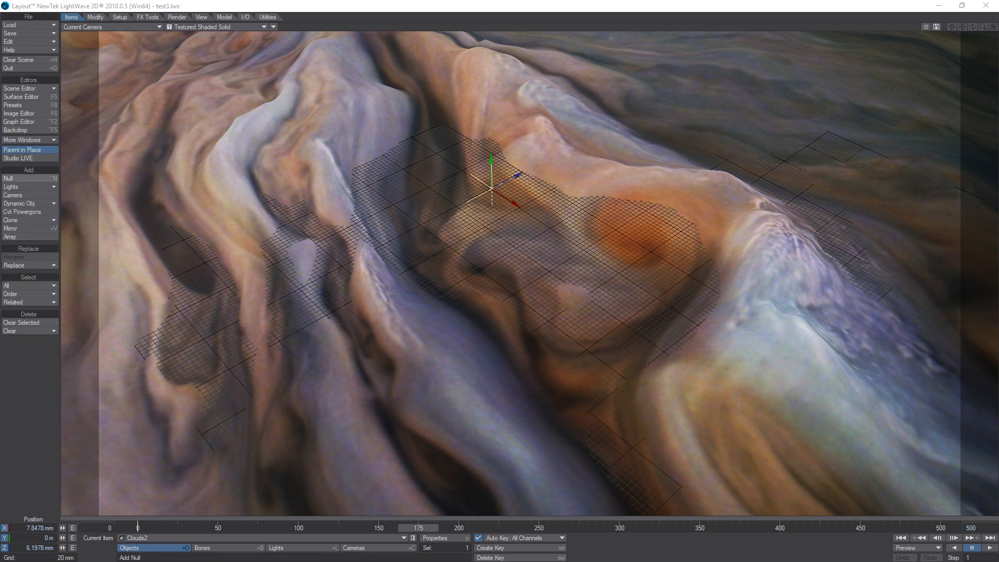
drag(152, 98, 170, 93)
click(192, 111)
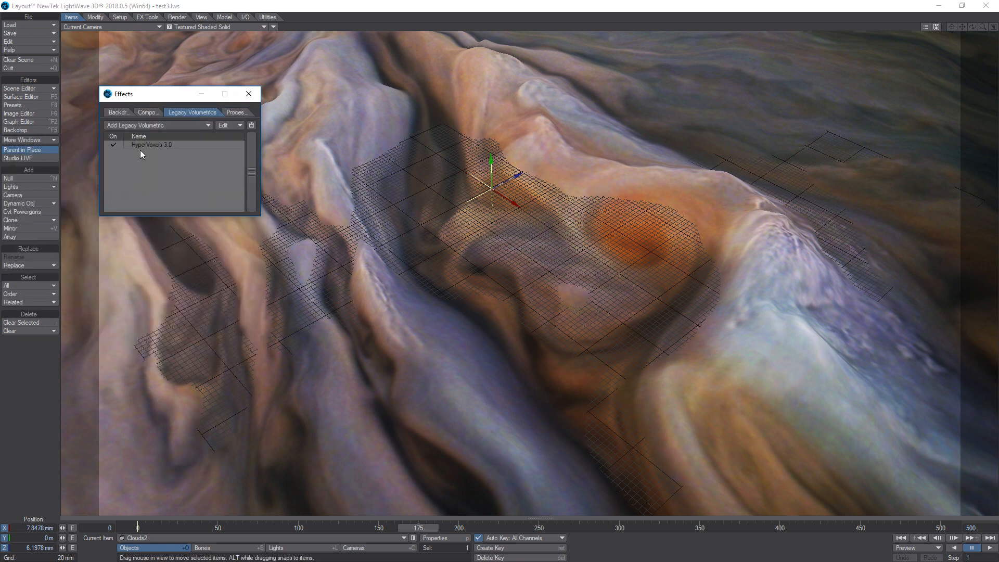
double_click(159, 144)
drag(483, 160, 175, 233)
click(96, 298)
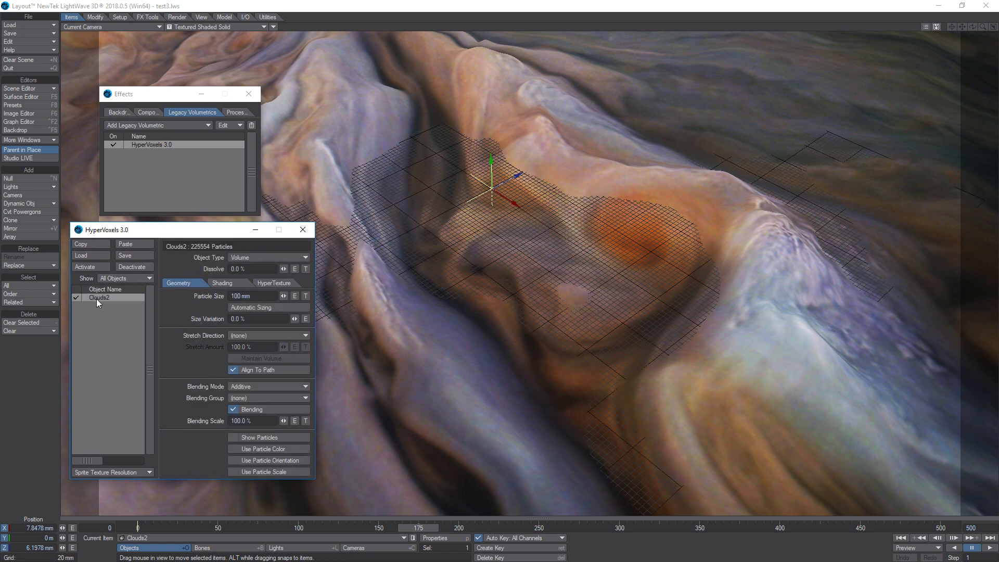
Inspect the Colour.png image map in the HyperVoxels shading color texture and accept the texture.
click(223, 283)
click(310, 308)
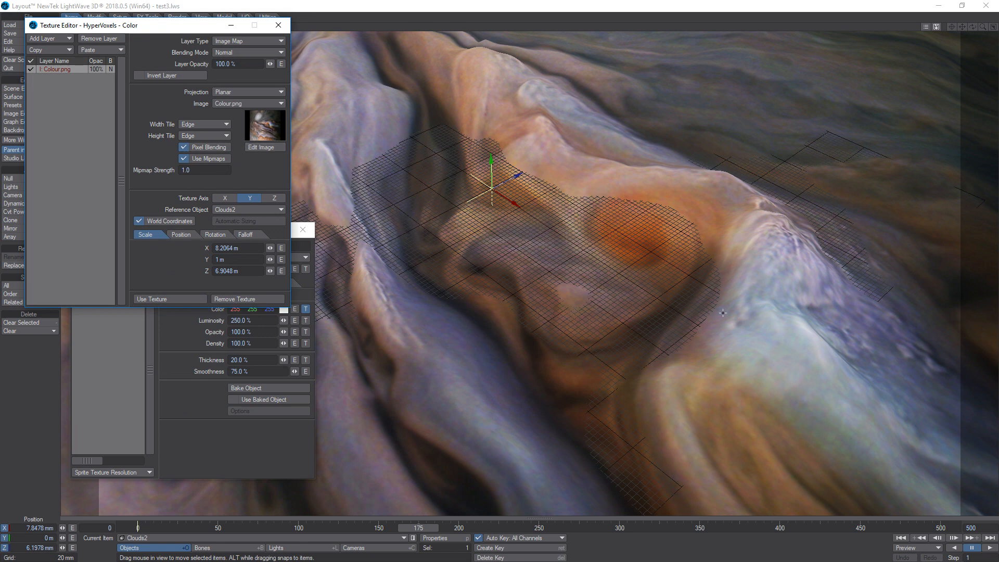
click(159, 299)
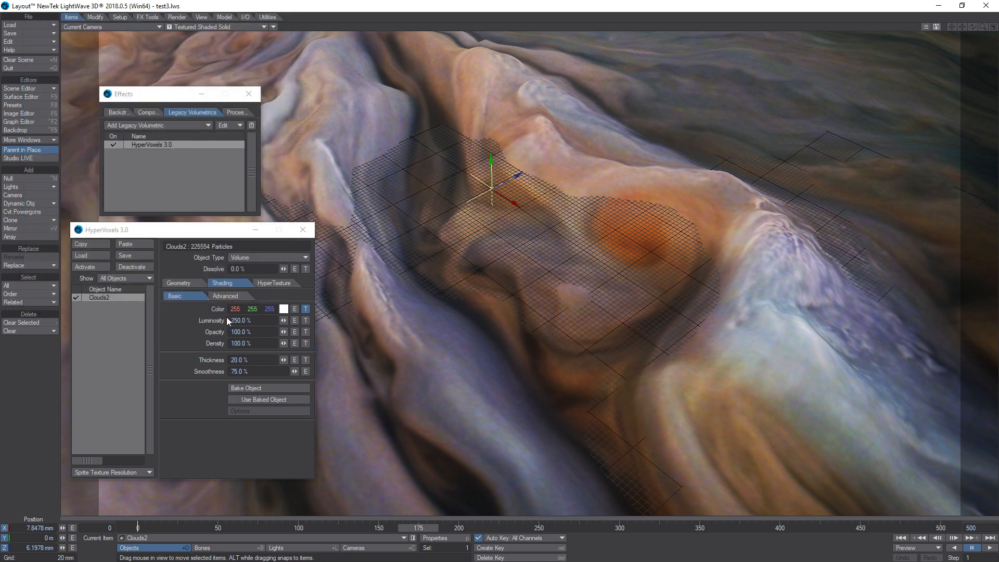
Review the HyperVoxels particle geometry of Clouds2 along with its basic and advanced shading settings.
click(193, 282)
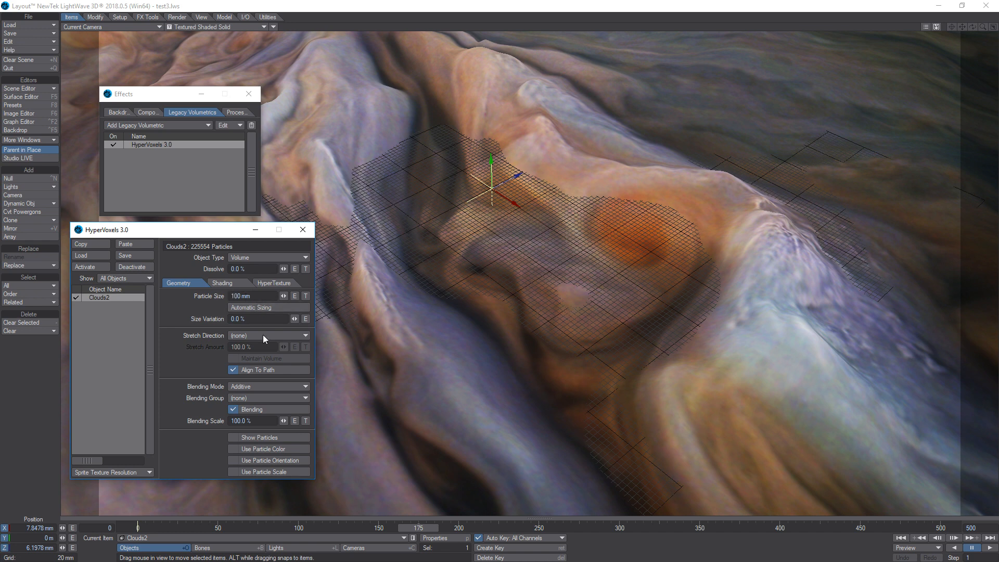
click(222, 283)
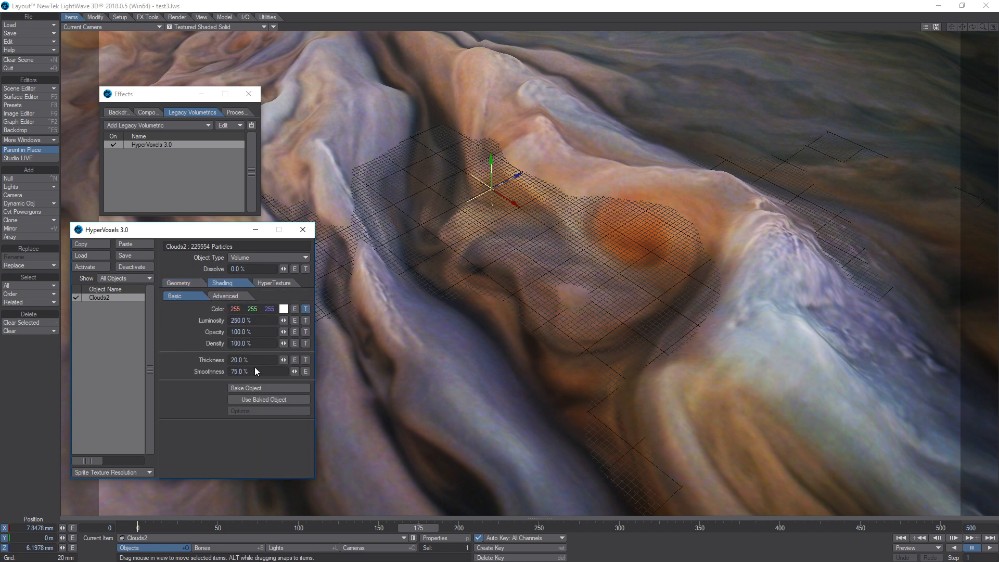
click(241, 296)
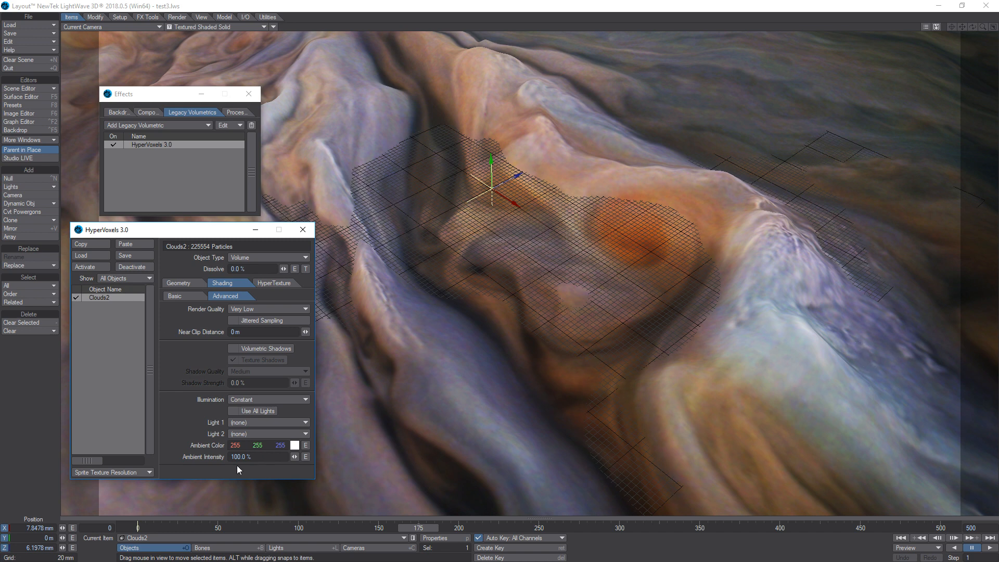
Switch the camera viewport to VPR rendering and preview the volumetric clouds at frames 422, 462 and 478.
click(204, 27)
click(186, 75)
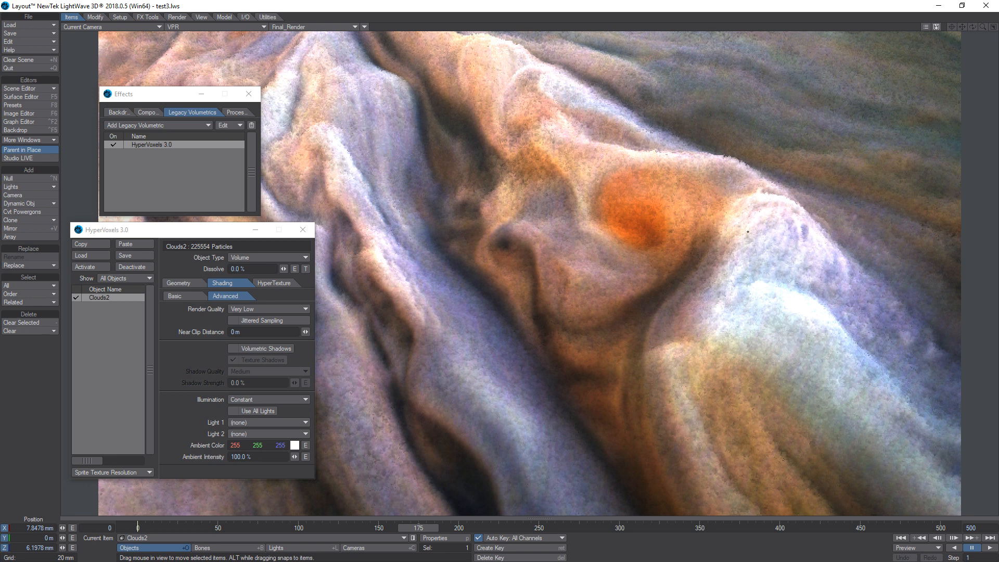
drag(433, 526, 820, 528)
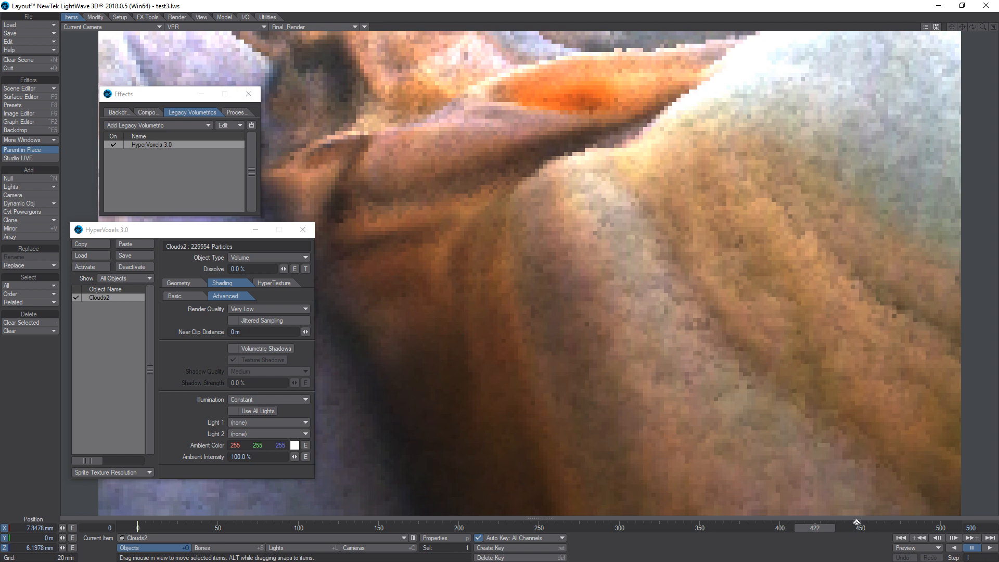
click(879, 526)
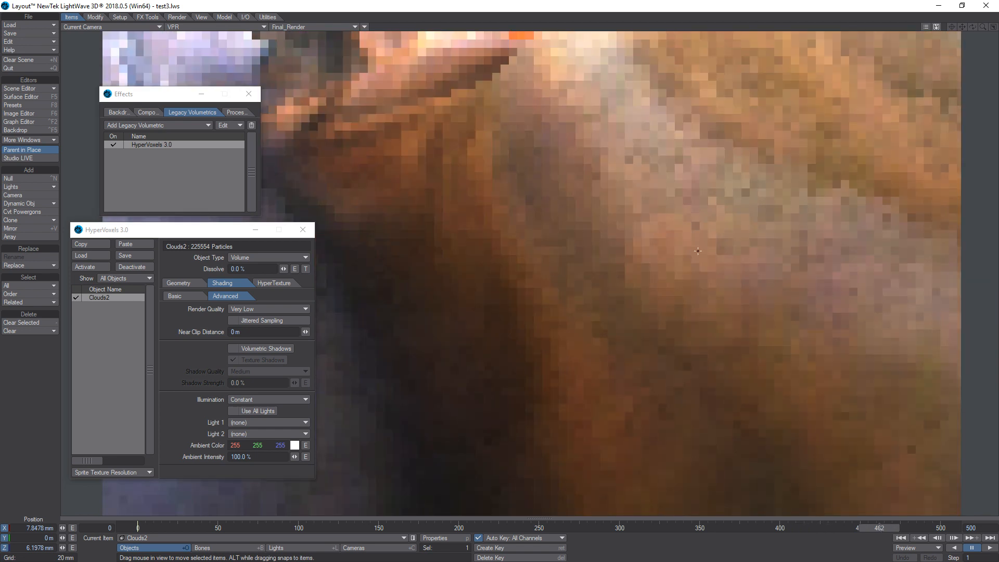
click(903, 525)
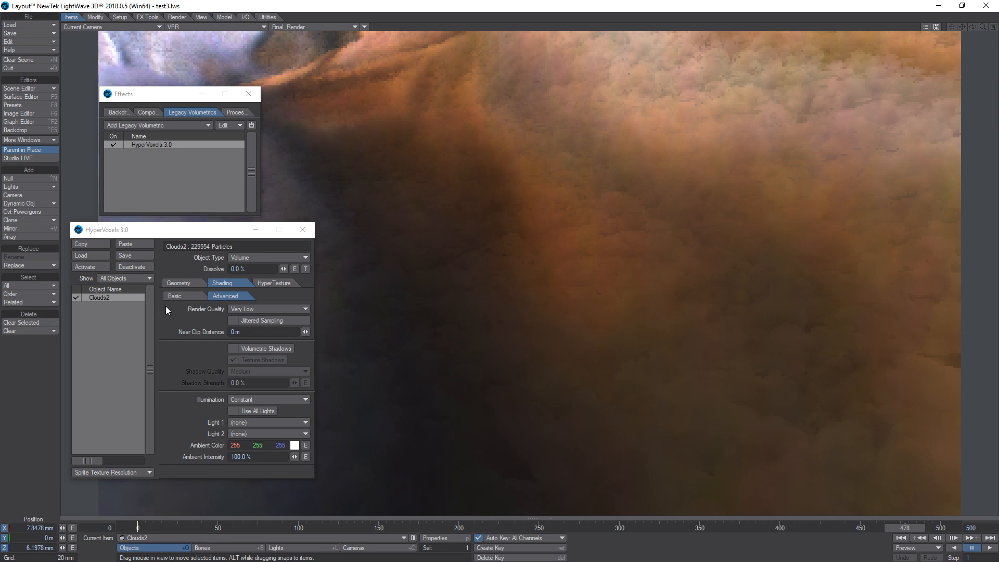
Close the HyperVoxels and Effects windows and return the timeline to frame 0.
click(303, 229)
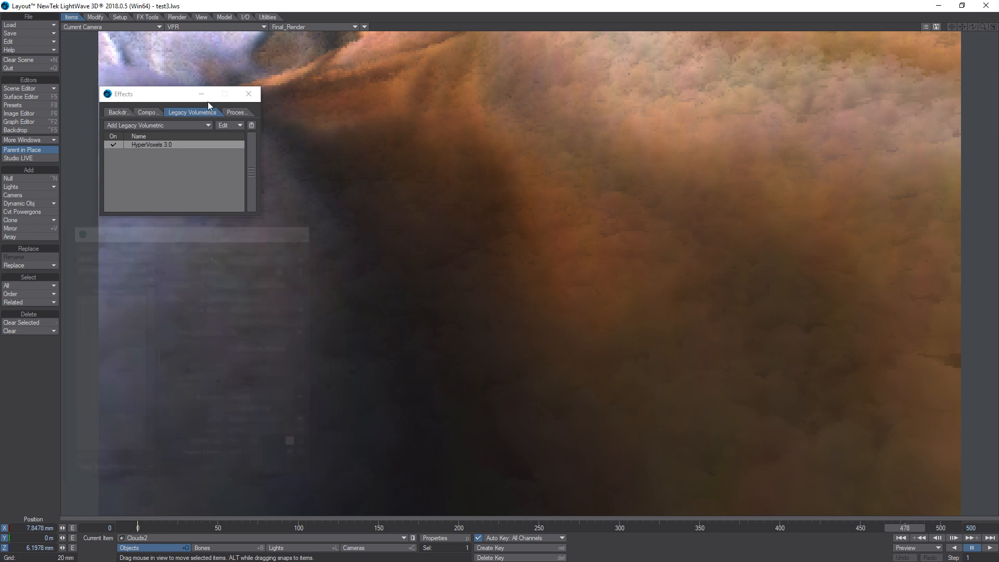
click(248, 93)
click(543, 528)
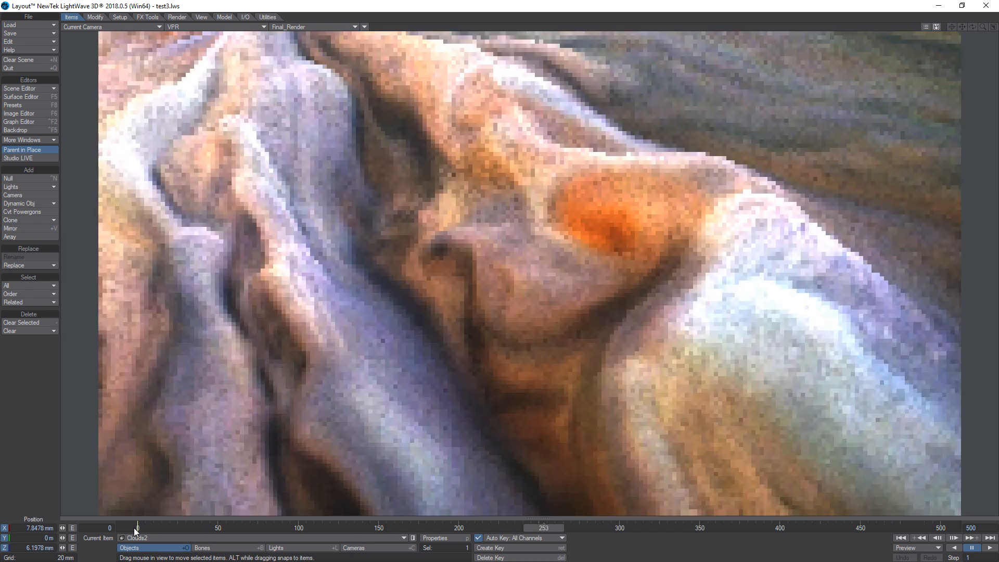
click(136, 528)
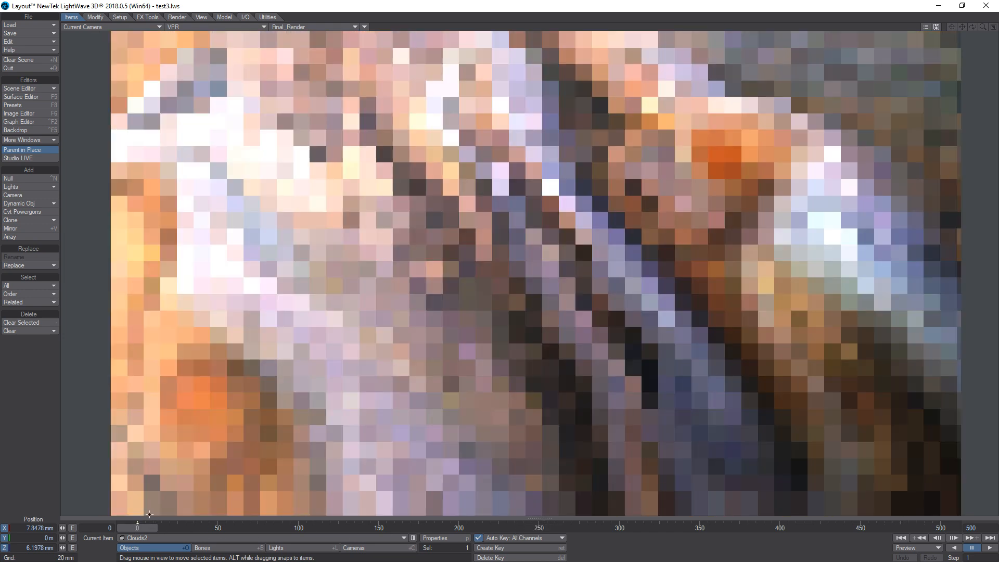